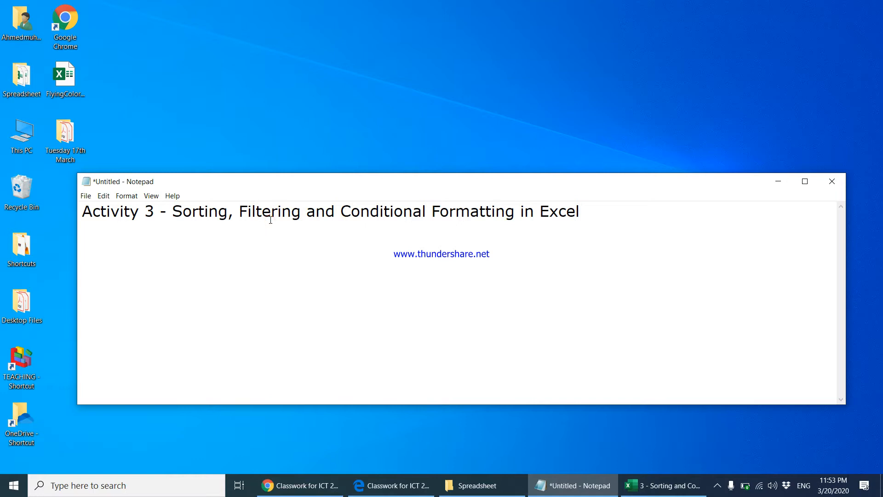
Switch to the Excel workbook "3 - Sorting and Conditional Formatting" to work on the table of percentages scored by students.
key(shift+Down)
click(462, 219)
click(636, 491)
click(297, 237)
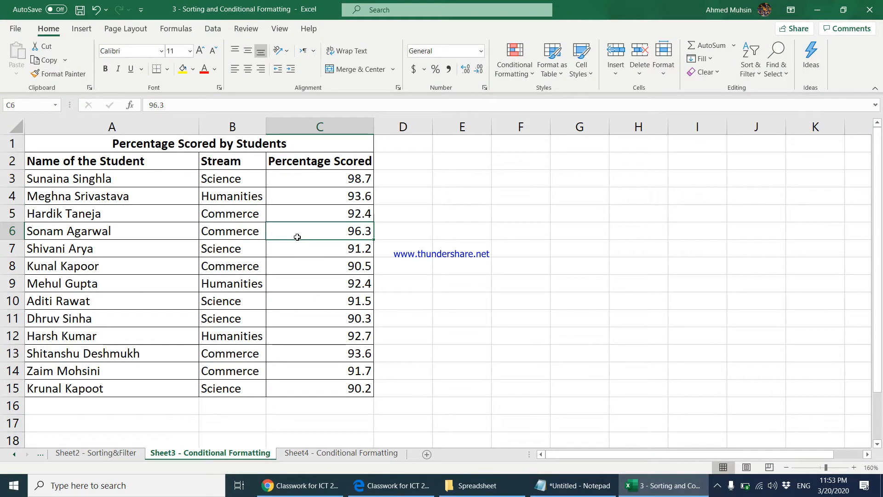
click(328, 297)
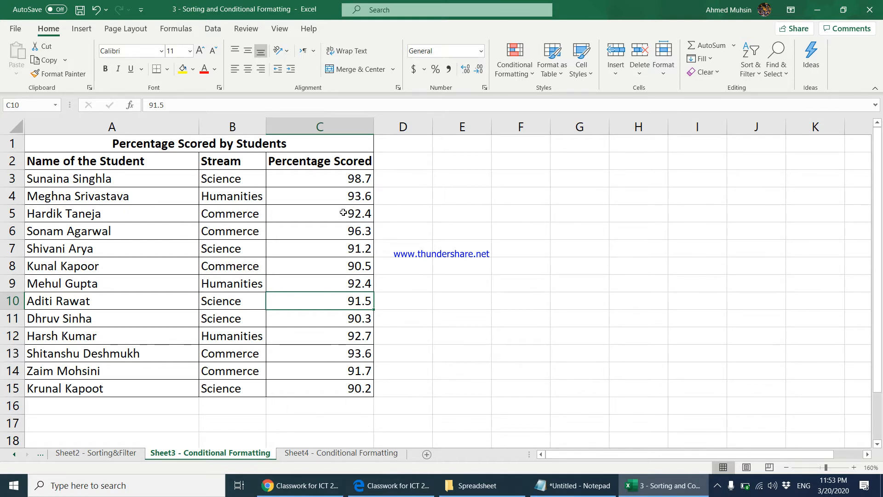
Set up a new conditional formatting rule on C3:C15 for cells containing a cell value greater than 95.
drag(346, 176, 335, 380)
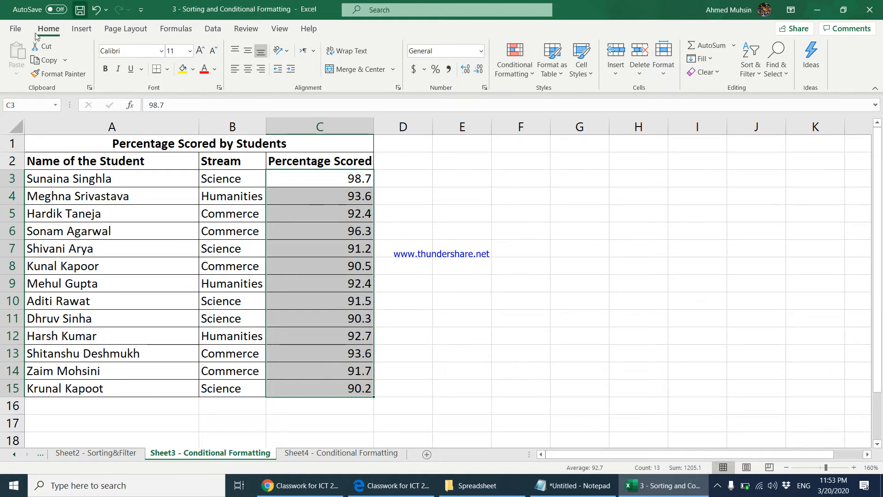
click(516, 76)
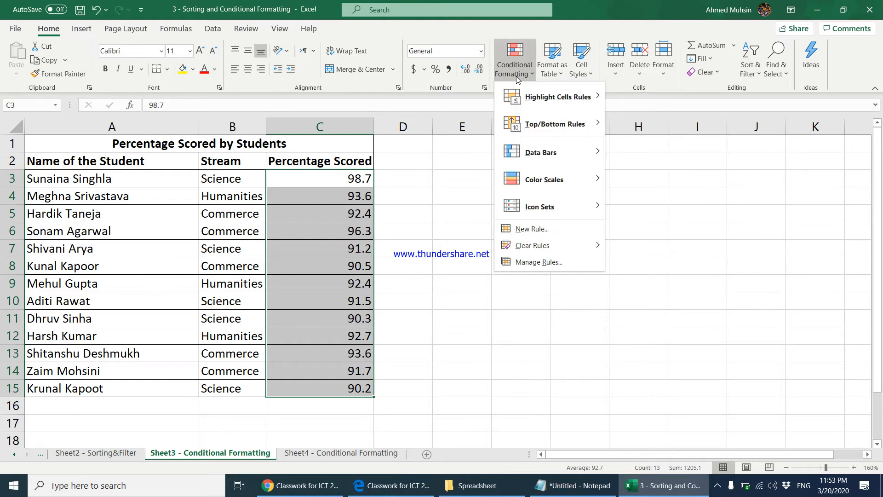
click(529, 231)
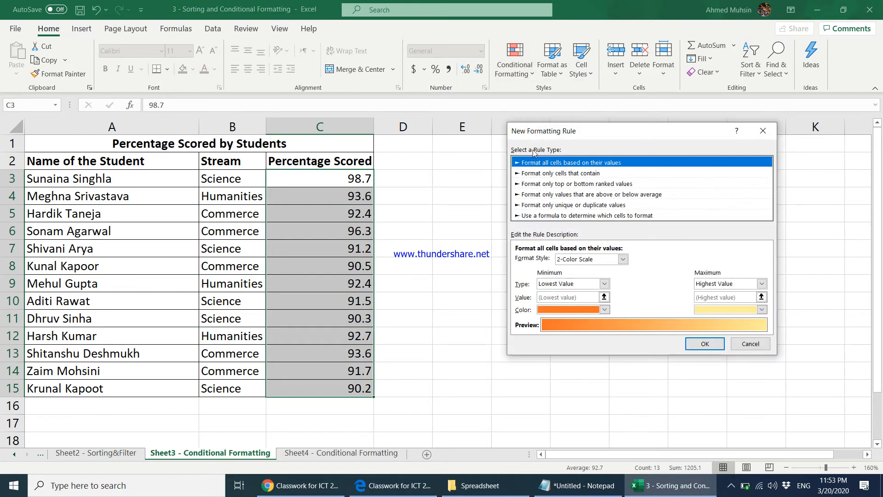
drag(542, 128, 562, 126)
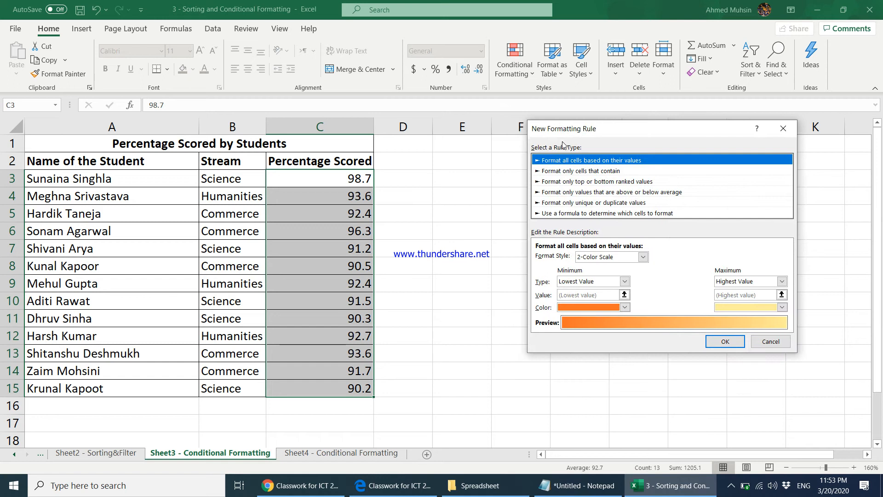
click(558, 172)
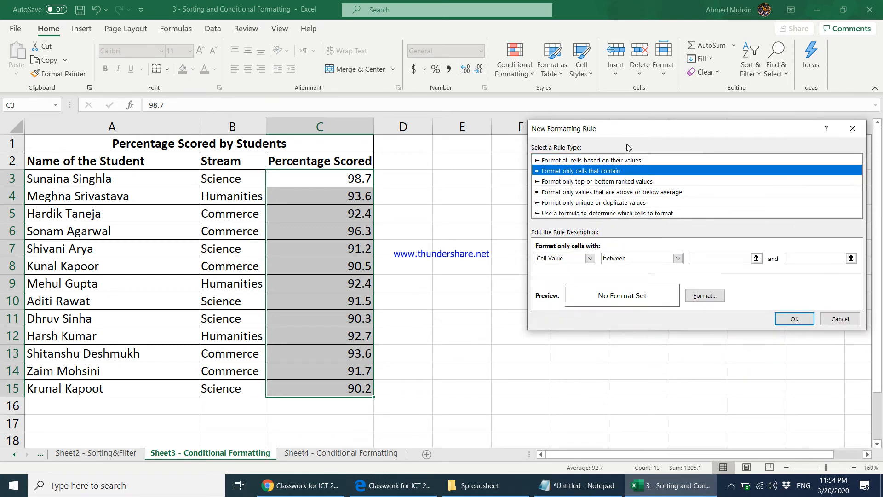
drag(612, 128, 572, 110)
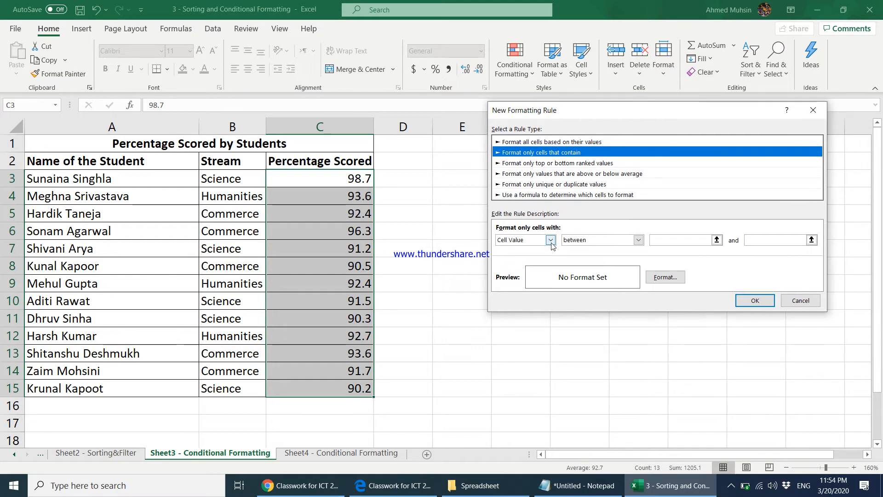
click(638, 239)
click(594, 282)
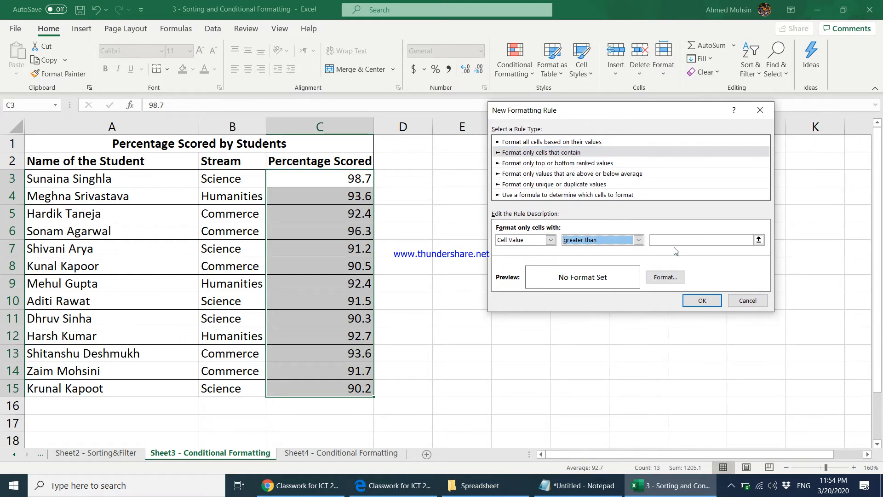
click(676, 241)
text(95)
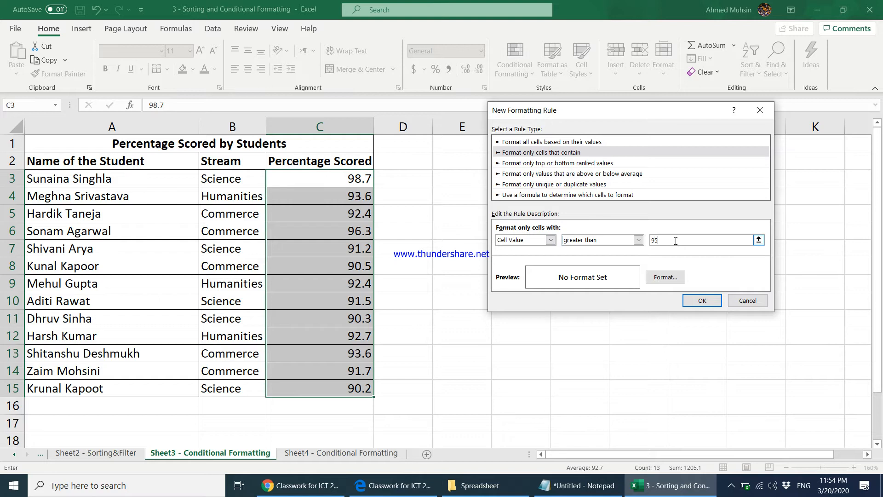
Give the greater-than-95 rule a bold, dark blue font and apply it to the percentages.
click(661, 277)
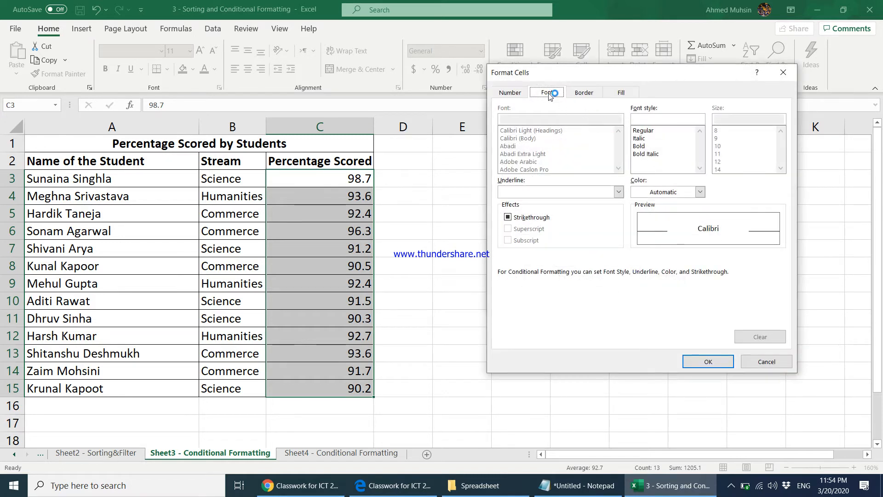
click(668, 192)
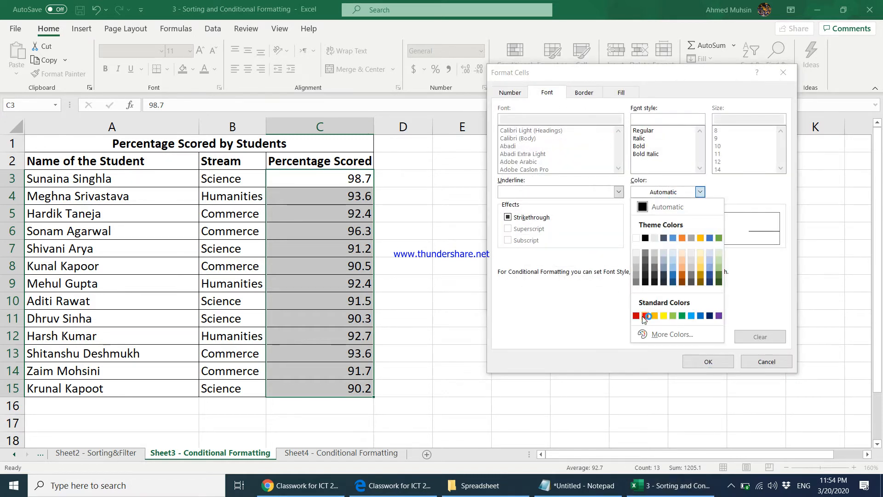
click(709, 316)
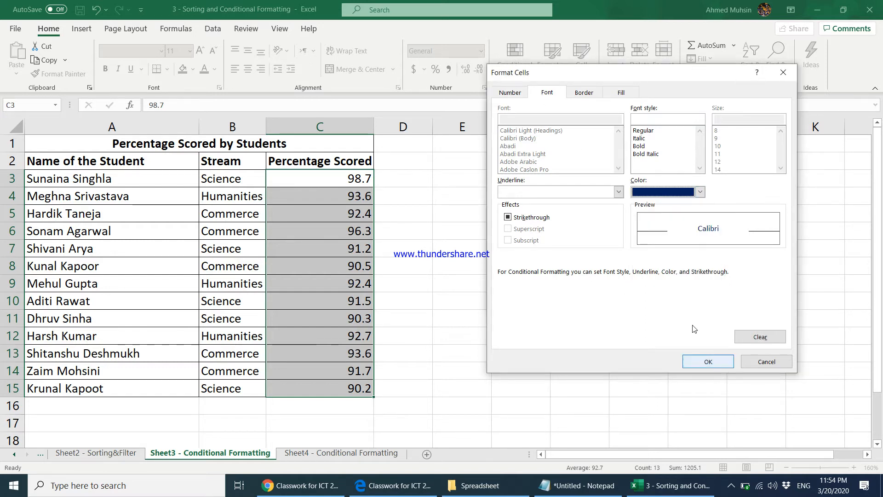
click(620, 95)
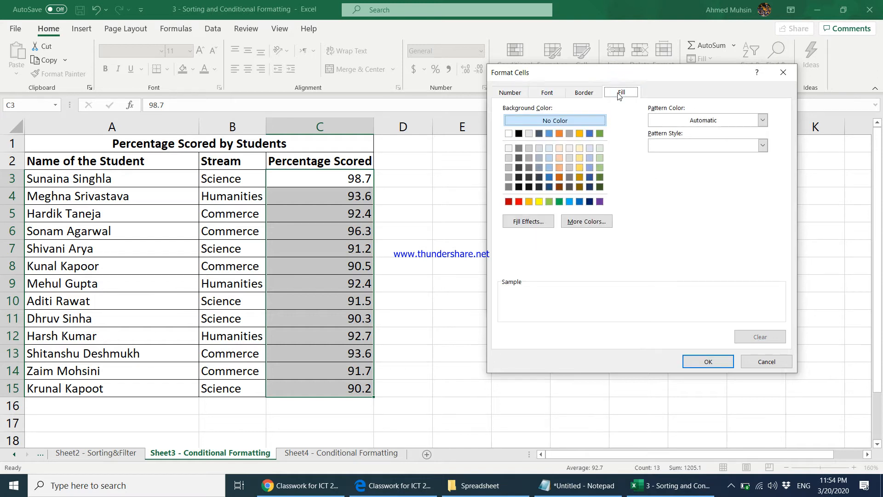
click(580, 94)
click(523, 94)
click(552, 95)
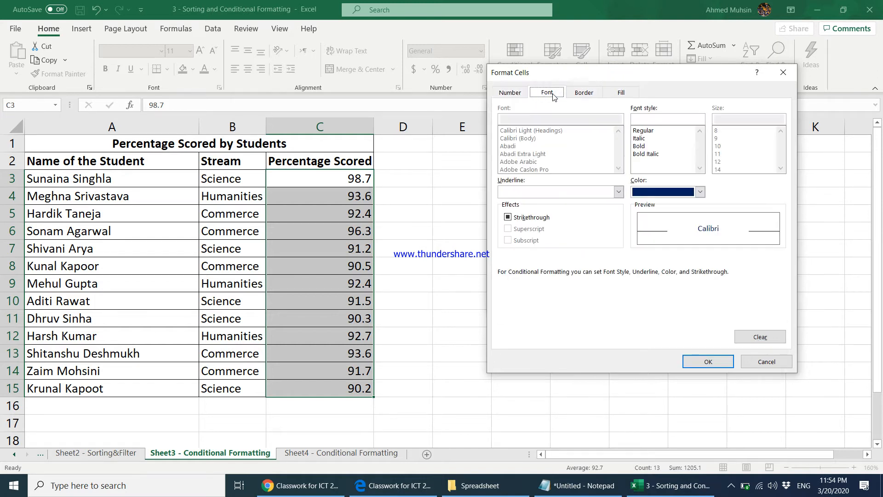
click(638, 147)
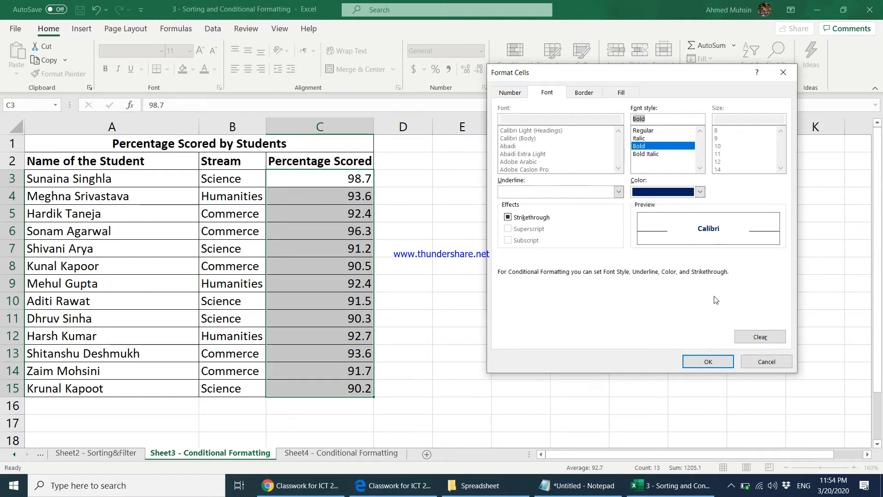
click(712, 363)
click(702, 302)
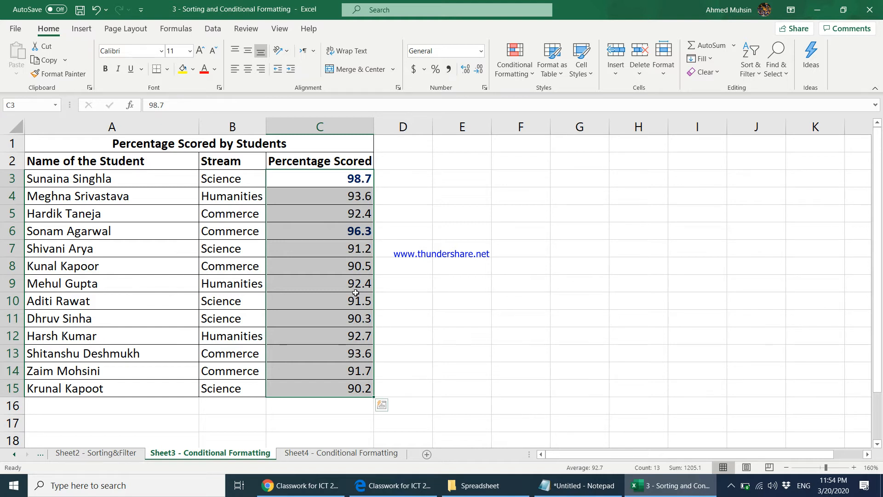
Set up a second formatting rule on the percentages for cell values less than or equal to 93.
click(516, 76)
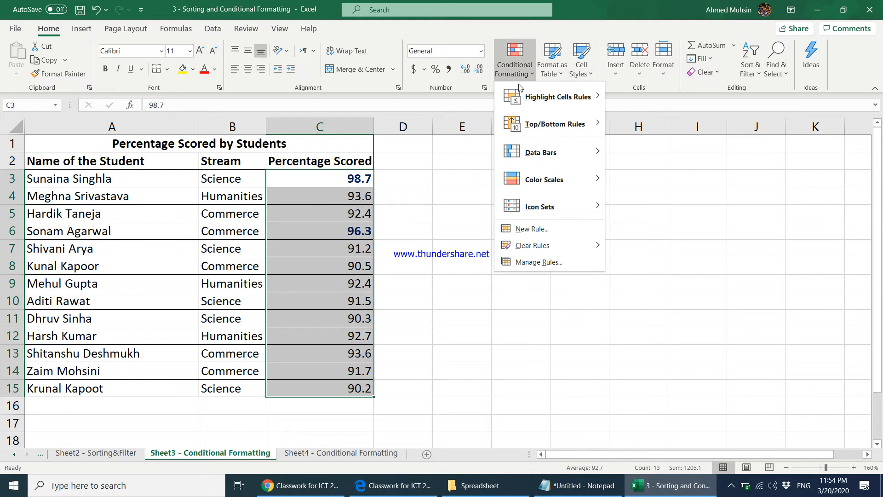
click(529, 228)
click(533, 143)
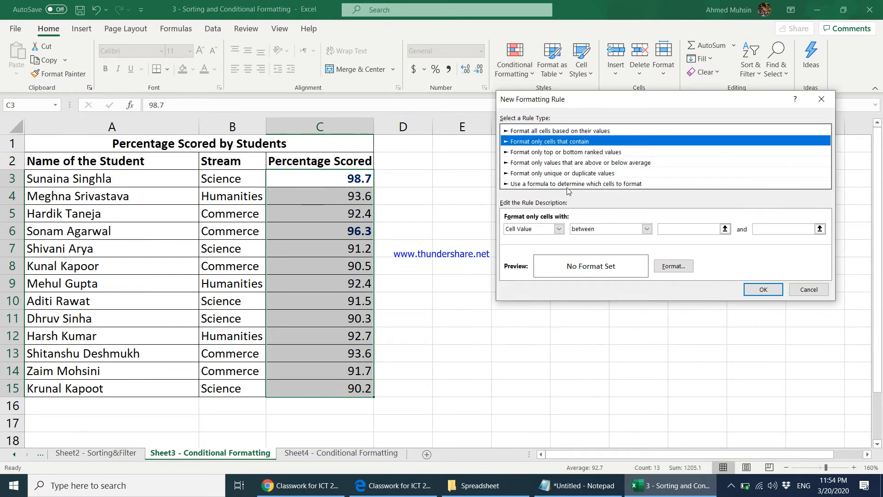
click(589, 231)
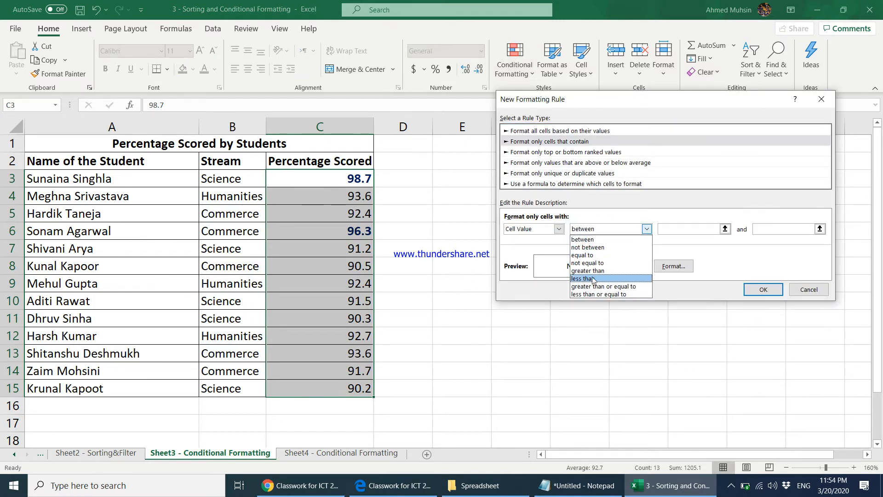
click(599, 294)
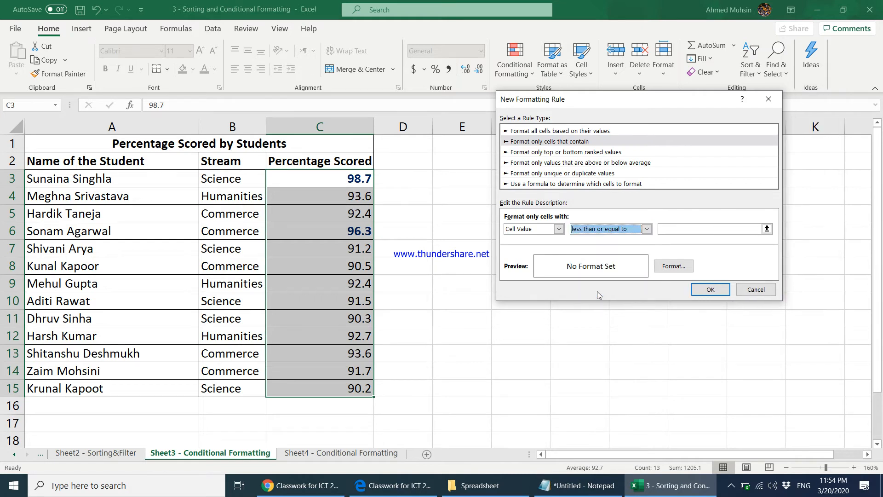
click(678, 230)
text(93)
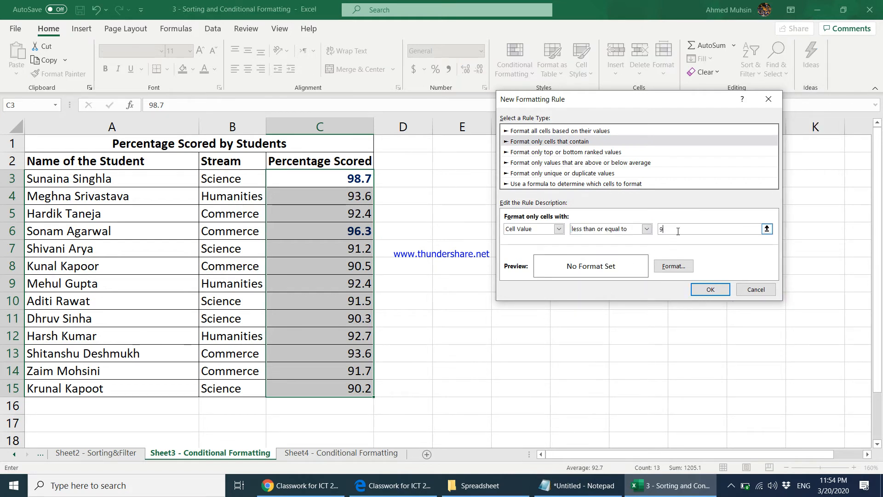
Give the less-than-or-equal-to-93 rule a red fill and italic font style, and apply it.
click(673, 266)
click(612, 63)
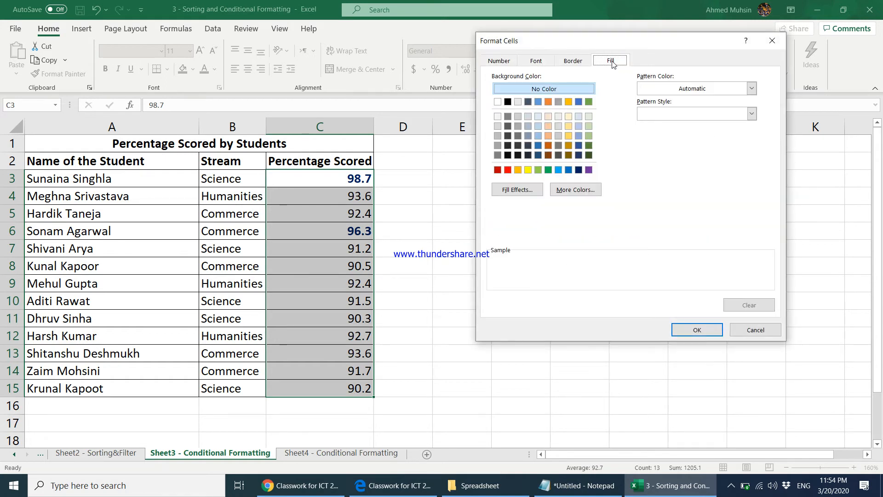
click(507, 170)
click(547, 61)
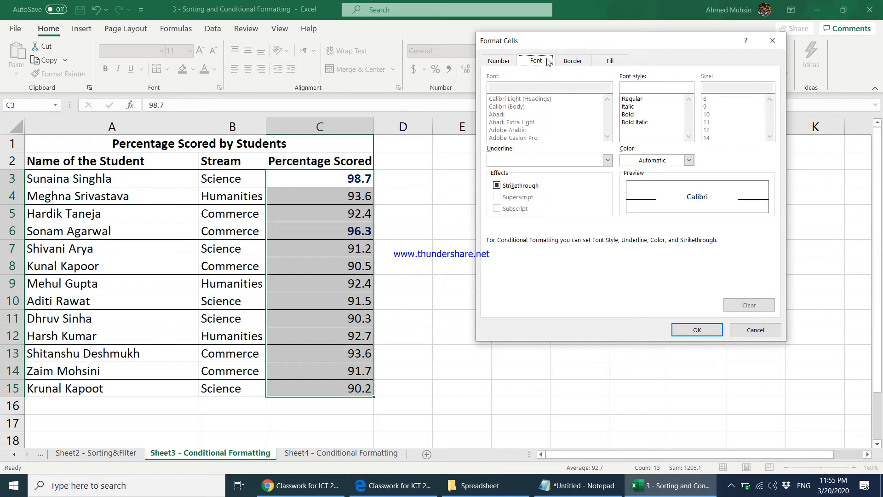
click(629, 106)
click(698, 329)
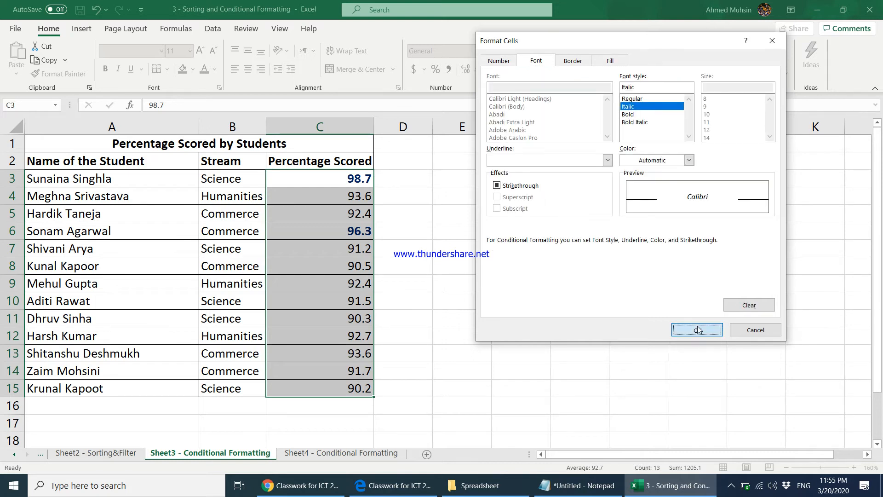
click(710, 289)
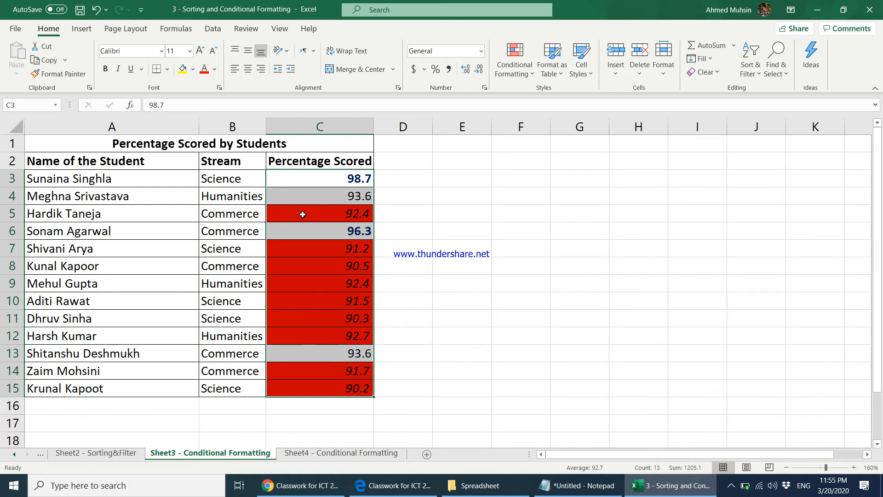
Set up a new formatting rule on the Stream cells B3:B15 for specific text containing "Commerce".
drag(247, 174, 247, 387)
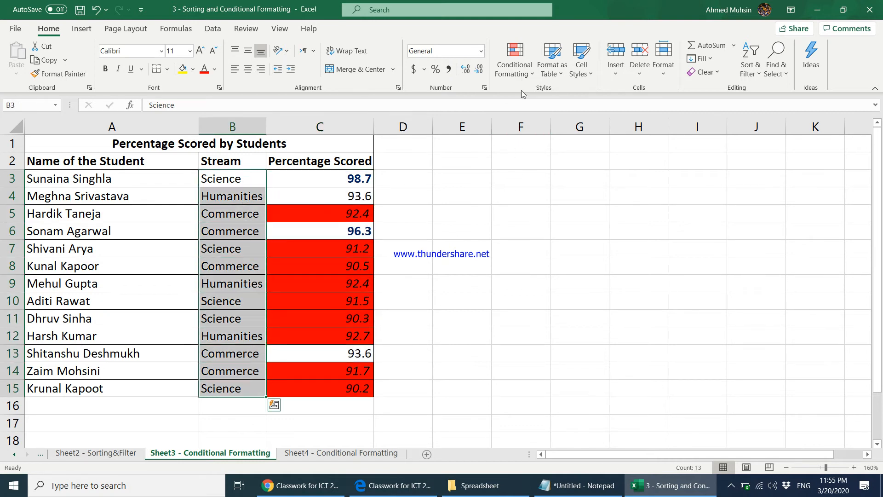
click(518, 72)
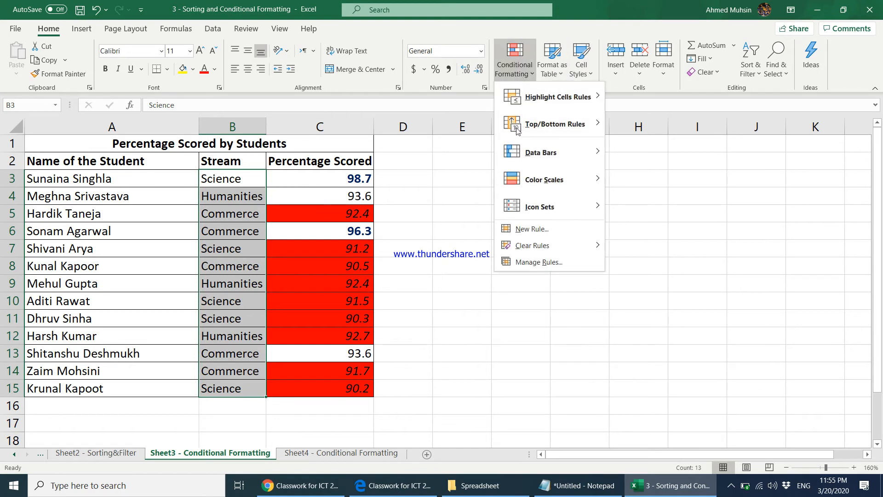
click(514, 234)
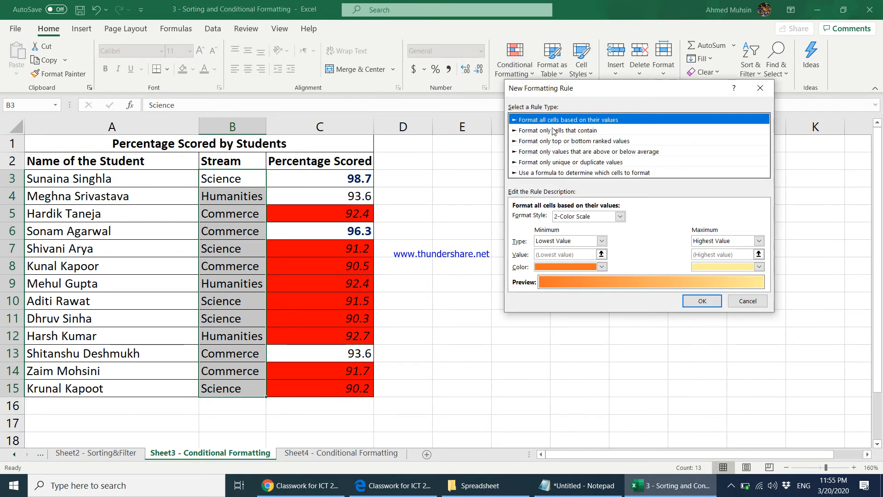
click(554, 131)
click(567, 219)
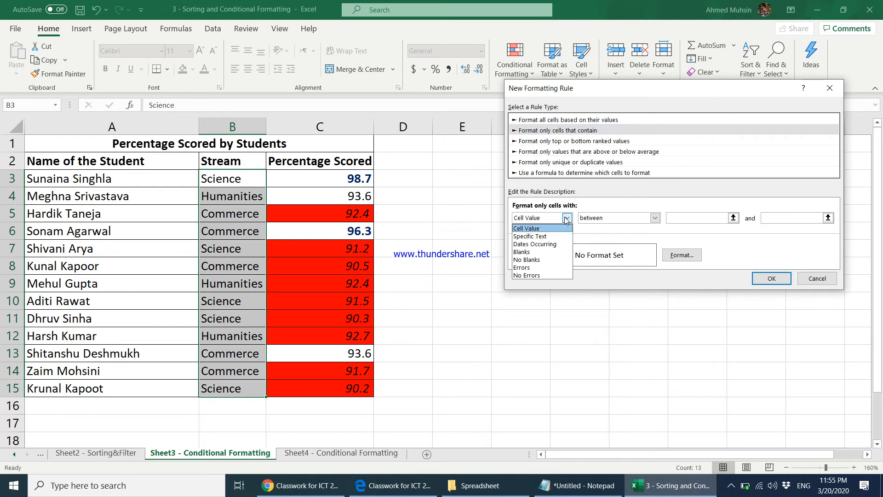
click(553, 236)
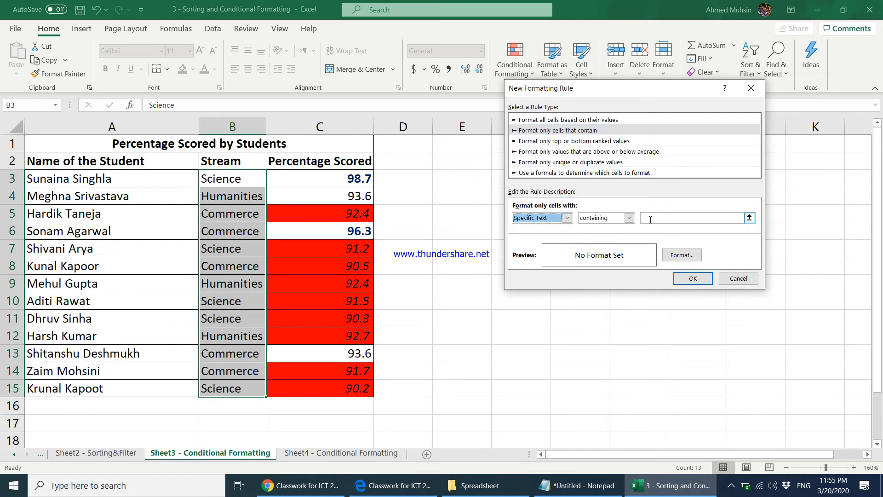
click(650, 219)
text(Commerce)
Give the Commerce text rule a green font color and apply it to the Stream cells.
click(683, 257)
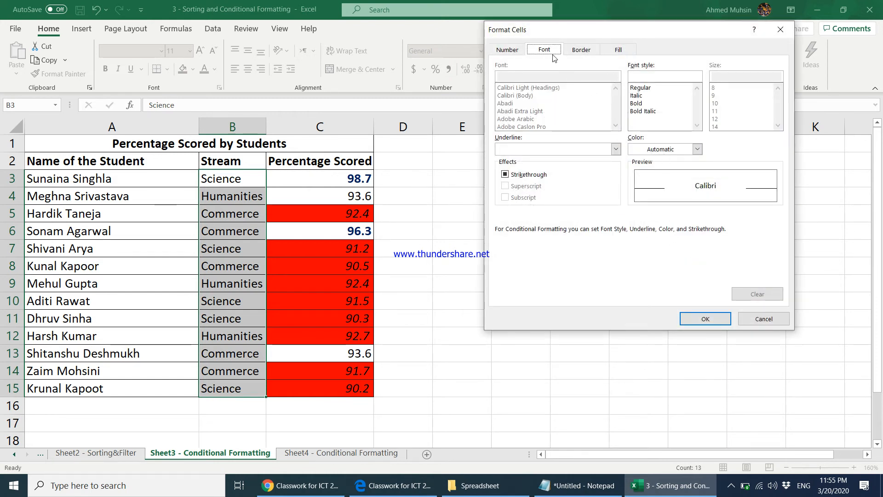
click(697, 149)
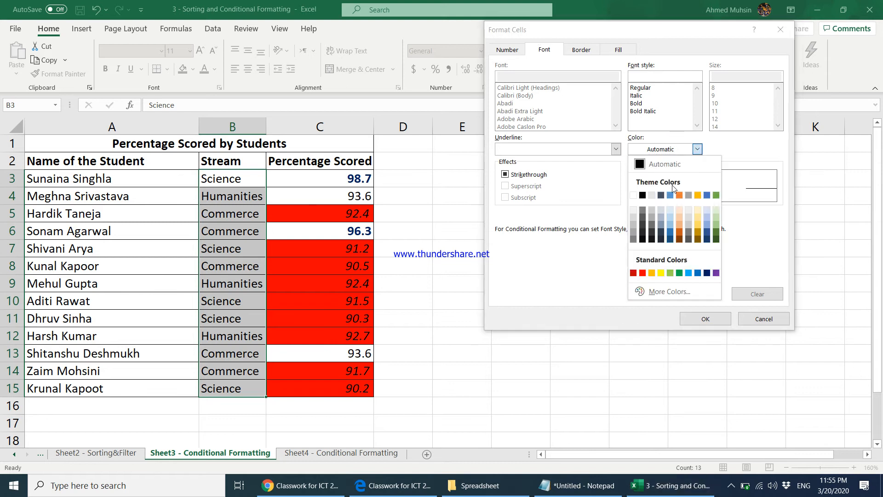
click(680, 273)
click(688, 317)
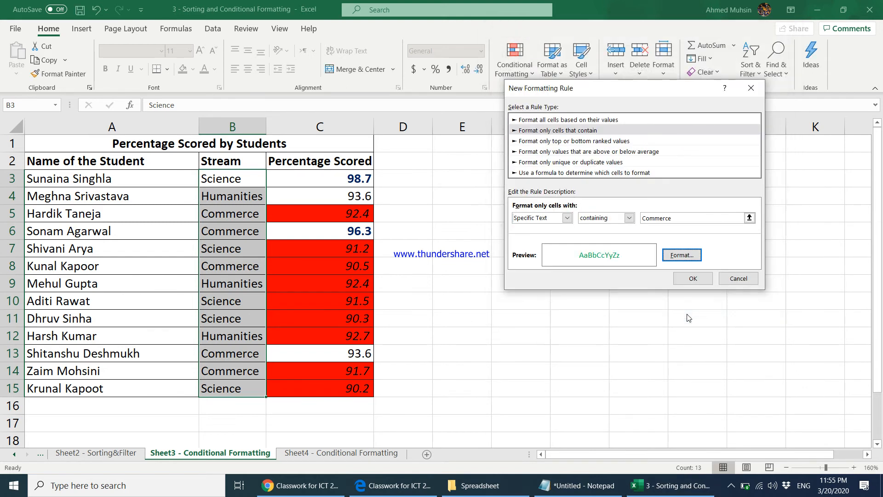
click(692, 279)
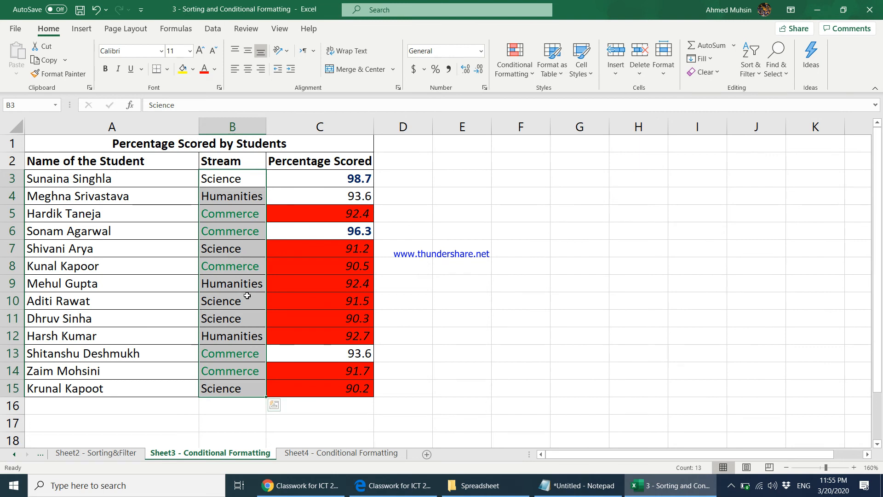
Set up a new formatting rule on the Stream cells for specific text containing "Humanities".
click(517, 67)
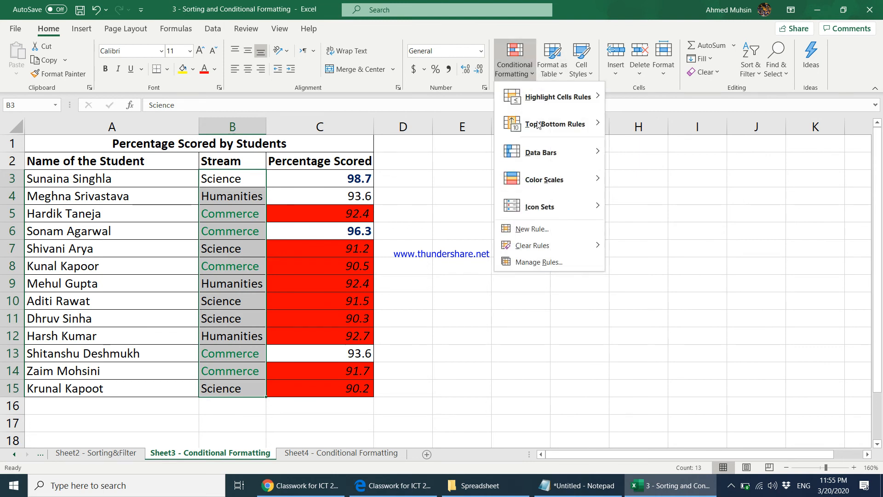
click(541, 229)
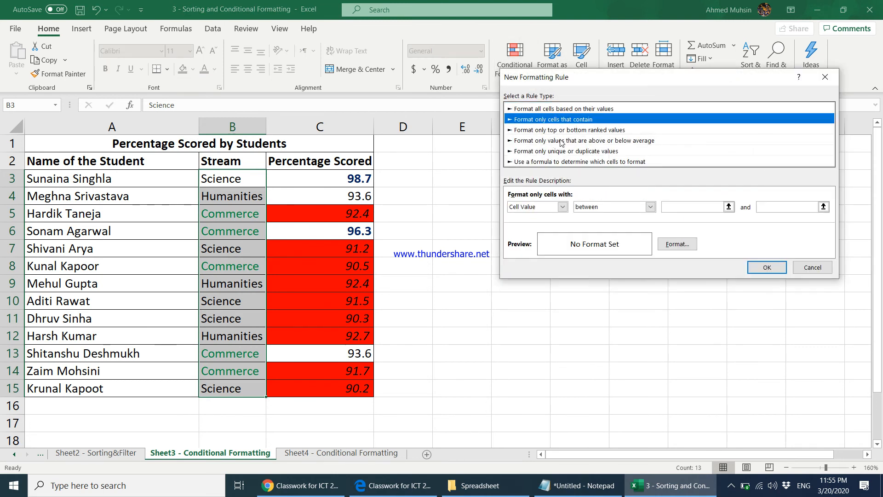
click(562, 206)
click(557, 225)
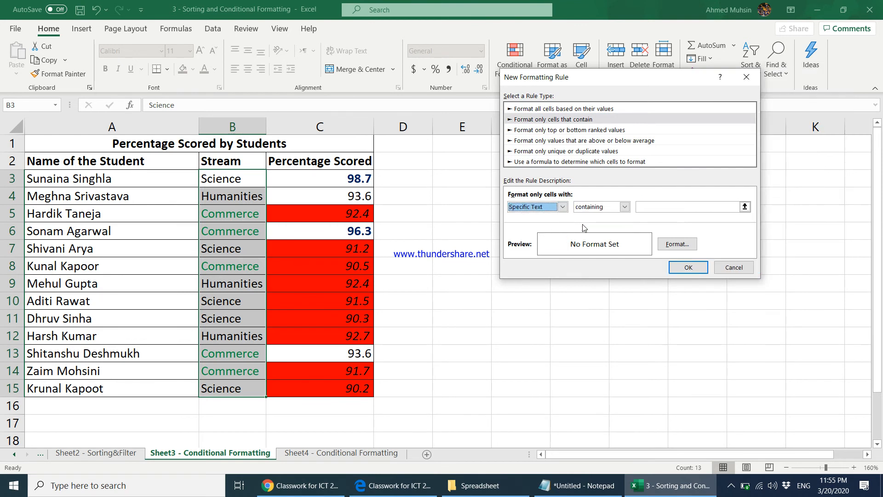
click(648, 207)
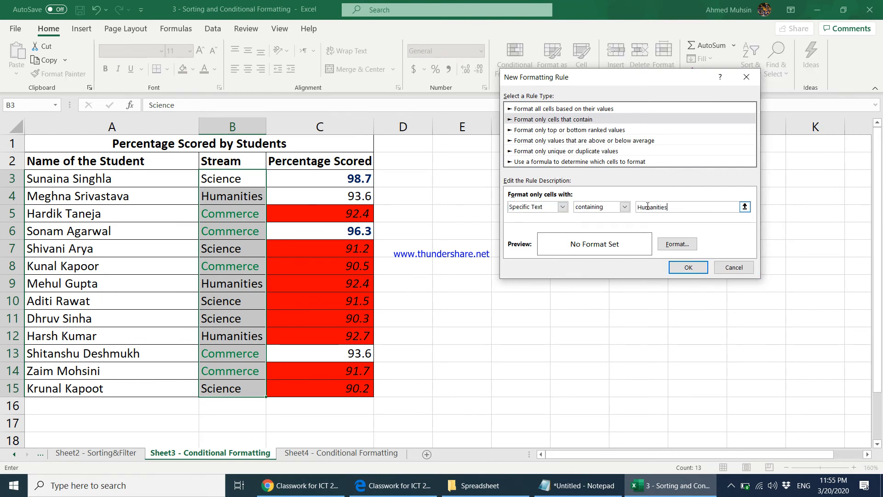
Give the Humanities text rule a dark gold font color and apply it to the Stream cells.
click(677, 244)
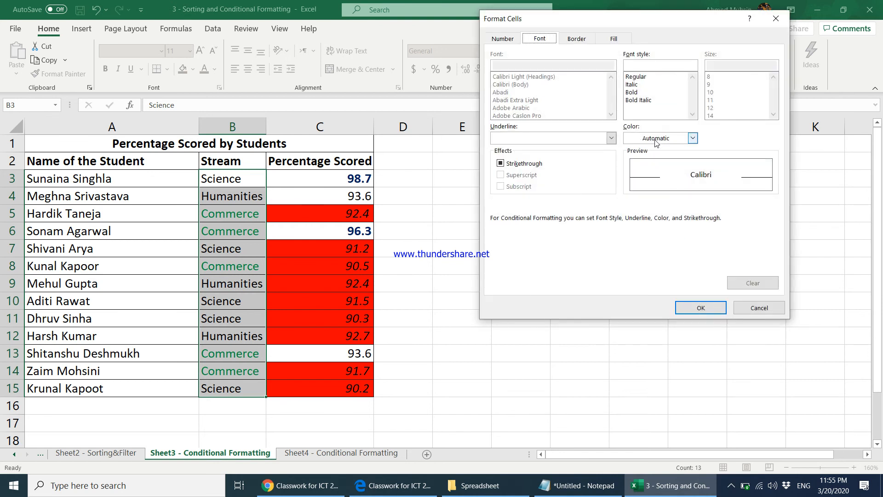
click(692, 138)
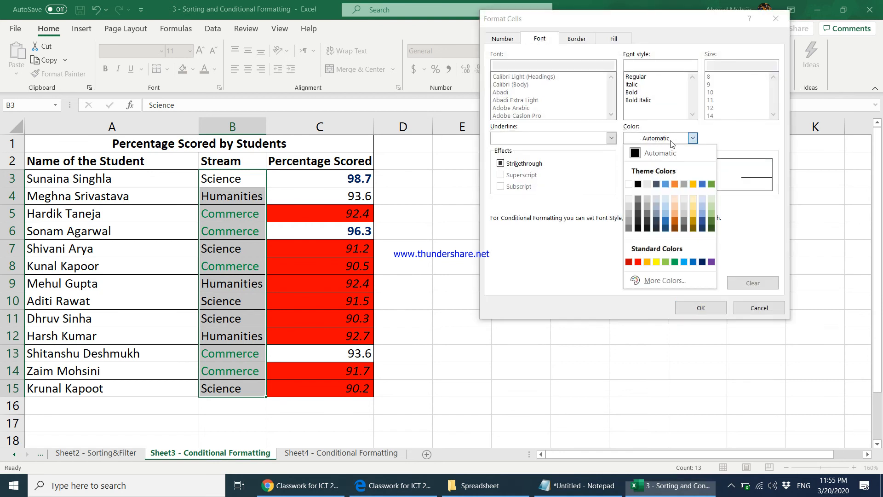
click(692, 228)
click(702, 309)
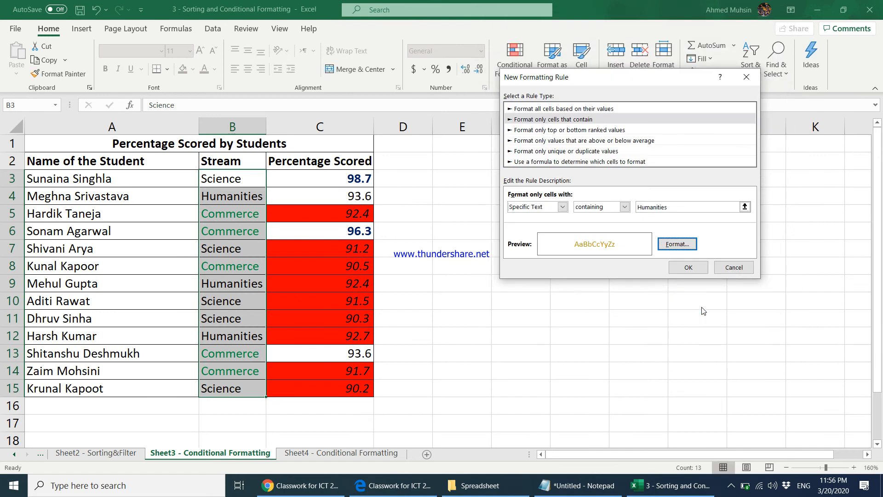
click(702, 271)
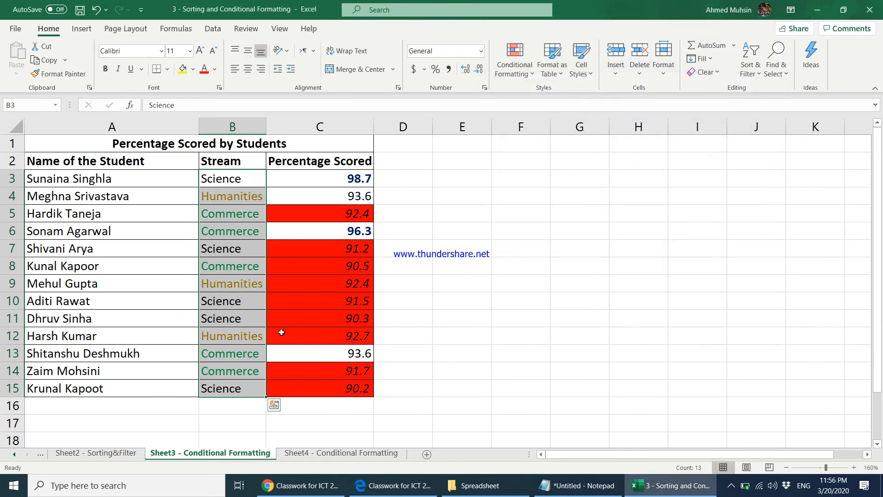
click(325, 297)
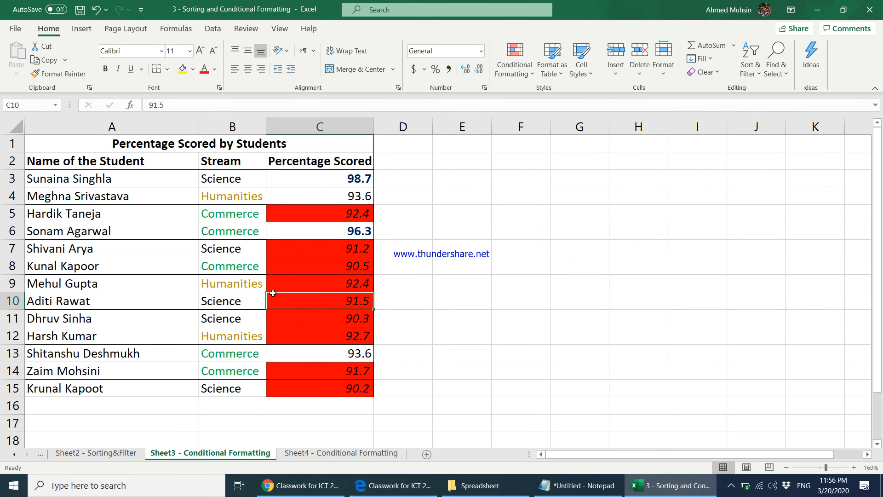
Switch to Google Classroom in the Chrome browser and review the Classwork list of spreadsheet activities and quizzes.
click(394, 485)
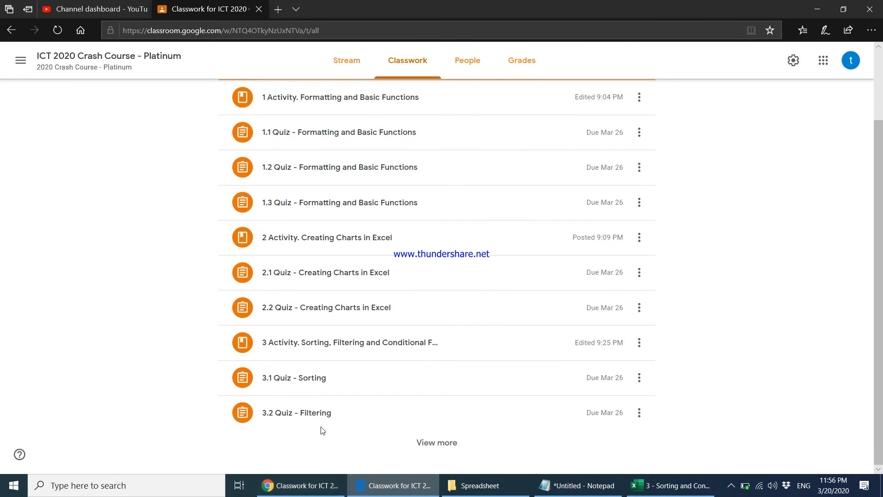
click(340, 484)
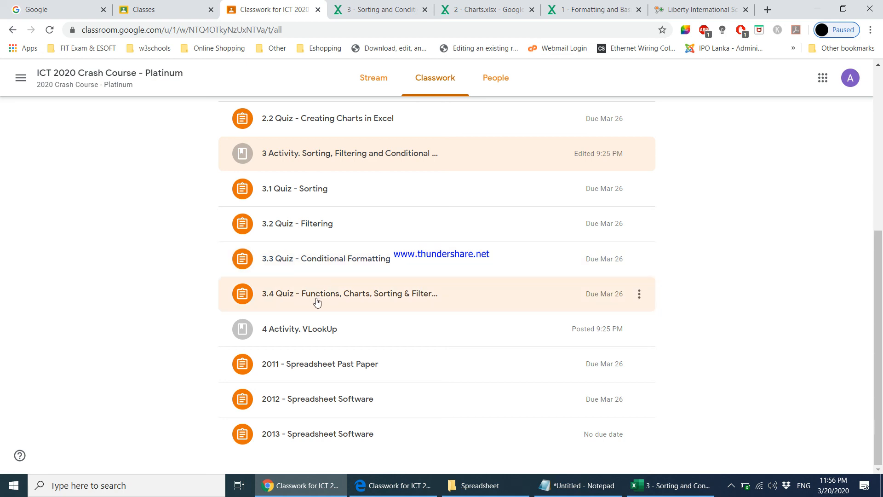
scroll(325, 308, up, 1)
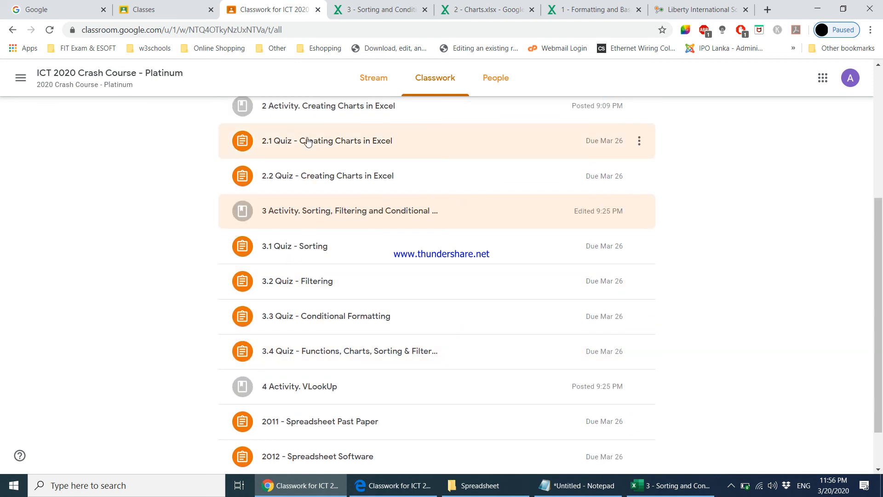